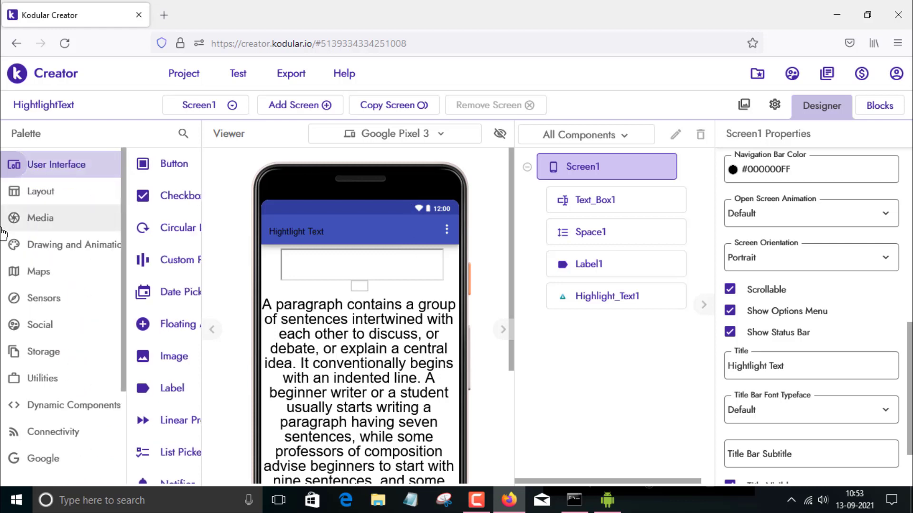
Read the Highlight_Text extension's description in the Extension palette, then move to the Blocks editor.
{"action": "scroll", "coordinate": [19, 356], "scroll_direction": "down", "scroll_amount": 3}
{"action": "left_click", "coordinate": [47, 463]}
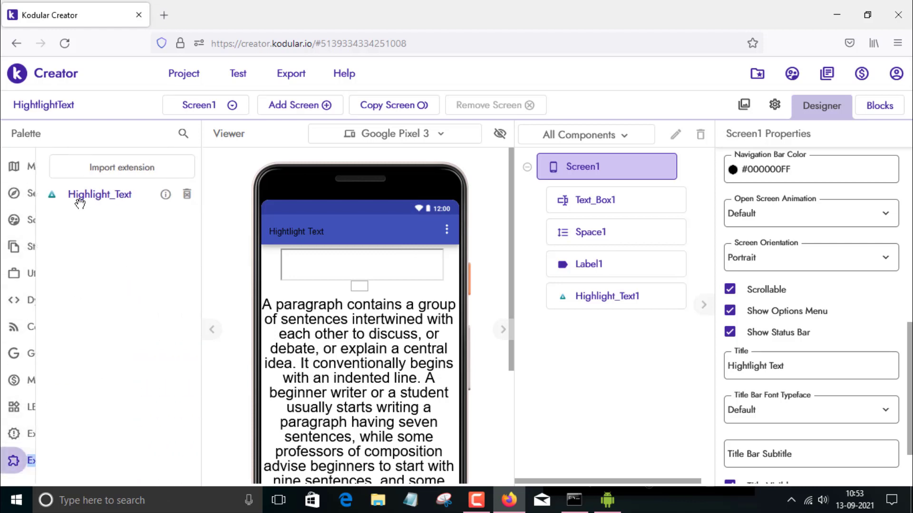
{"action": "left_click", "coordinate": [158, 194]}
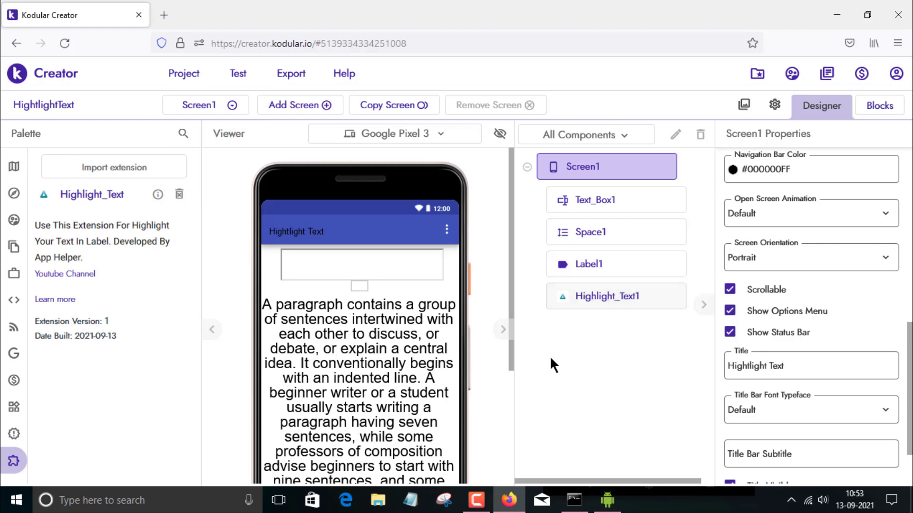
{"action": "left_click", "coordinate": [157, 194]}
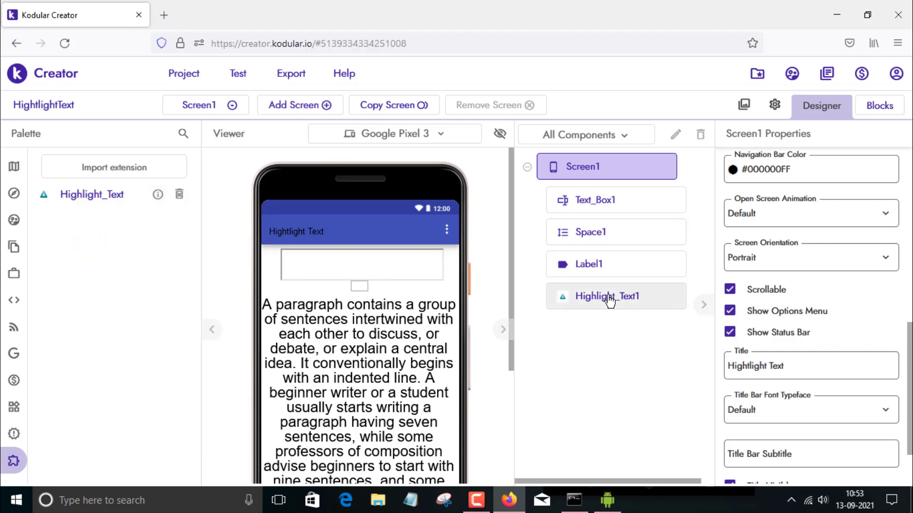
{"action": "left_click", "coordinate": [870, 108]}
Drag a call Highlight_Text1.highlightText block into the workspace, then go back to the Designer.
{"action": "scroll", "coordinate": [176, 335], "scroll_direction": "down", "scroll_amount": 5}
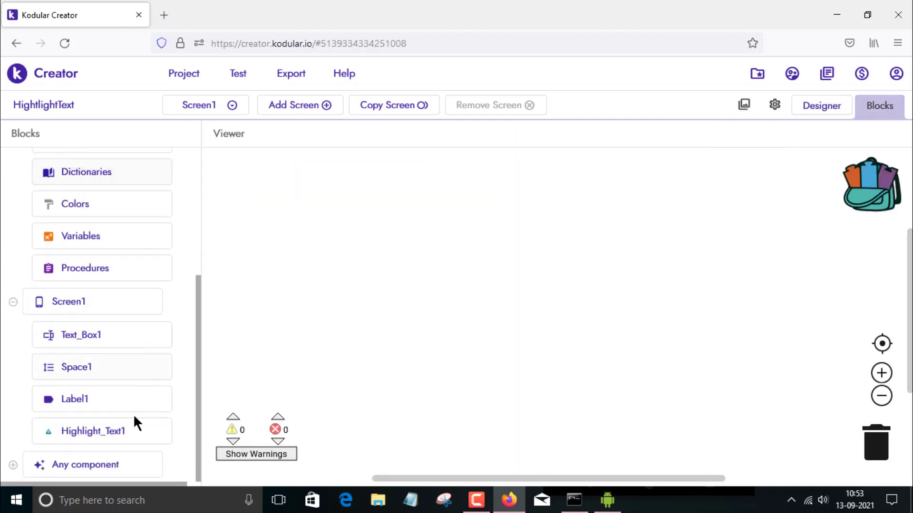
{"action": "left_click", "coordinate": [135, 426]}
{"action": "left_click_drag", "start_coordinate": [334, 207], "coordinate": [440, 296]}
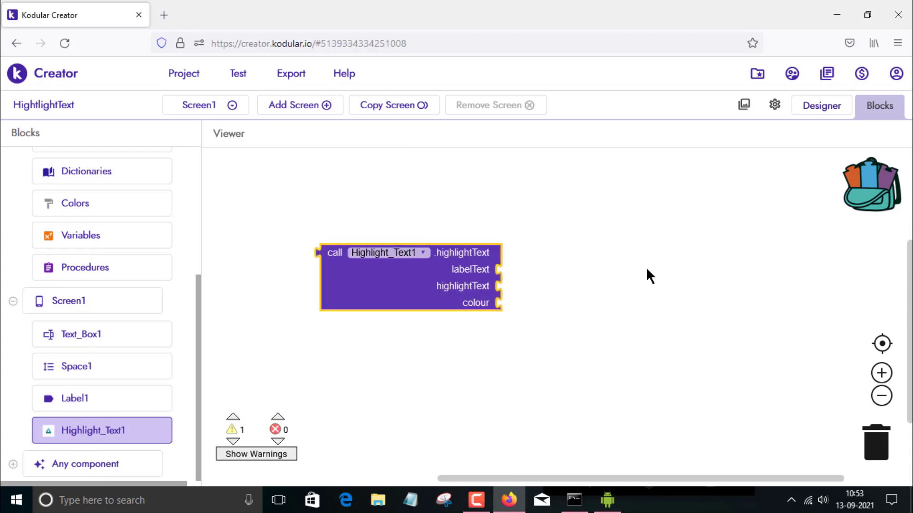
{"action": "left_click", "coordinate": [808, 108]}
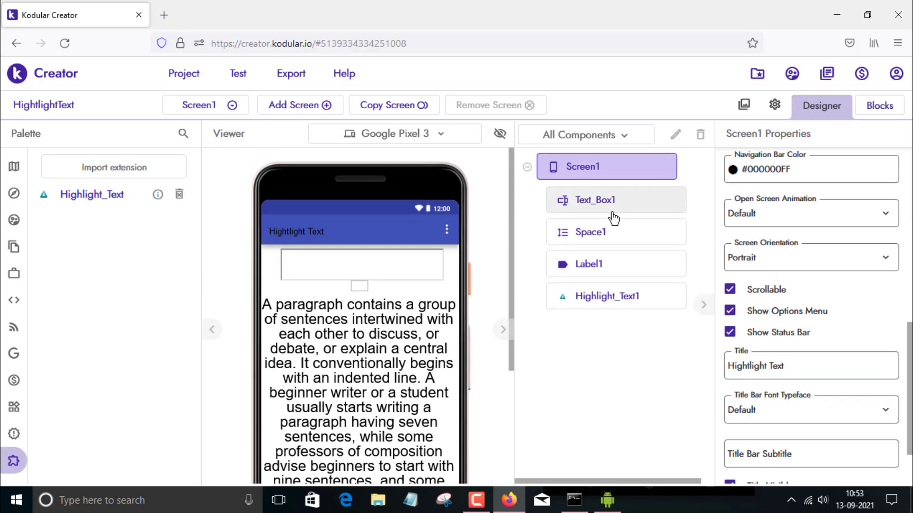
Inspect the properties of Text_Box1, Space1 and Label1 in the component tree.
{"action": "left_click", "coordinate": [582, 199]}
{"action": "left_click", "coordinate": [363, 286]}
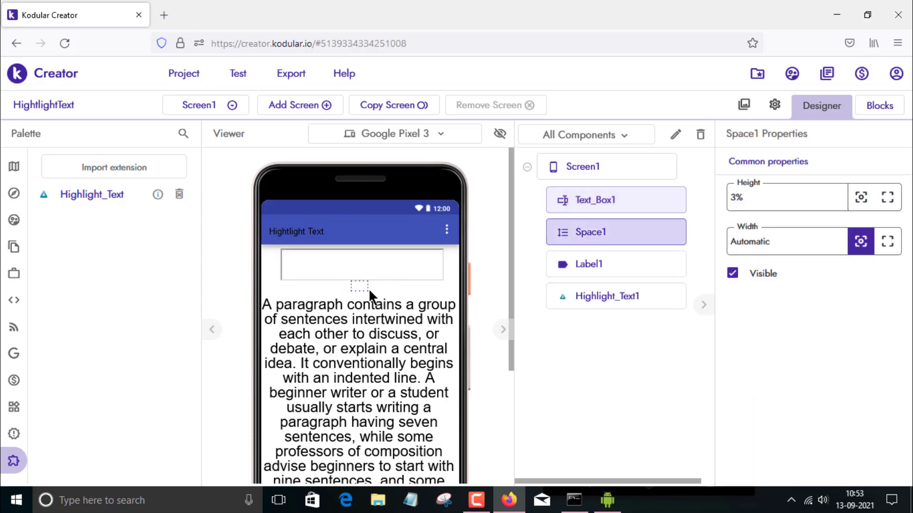
{"action": "left_click", "coordinate": [359, 347]}
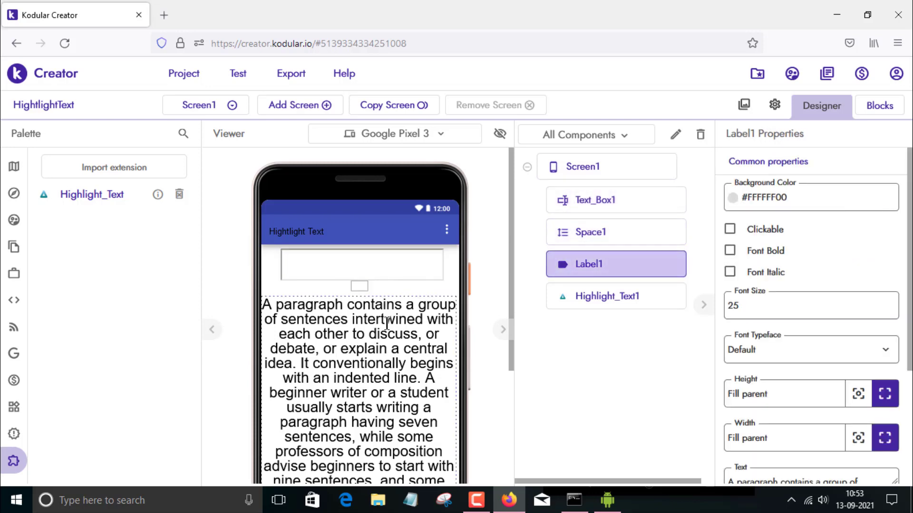
{"action": "scroll", "coordinate": [405, 368], "scroll_direction": "down", "scroll_amount": 3}
Check the running app on the phone mirror, then return to the Kodular project.
{"action": "left_click", "coordinate": [613, 507]}
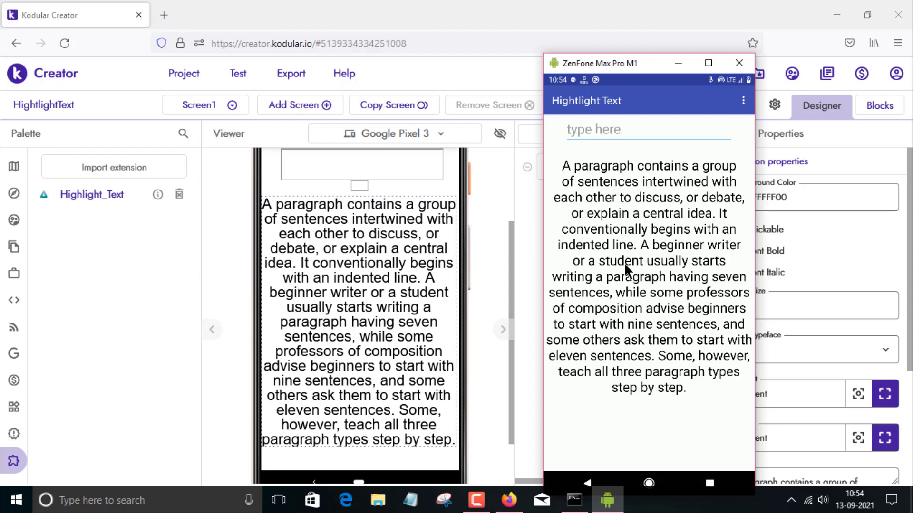
{"action": "left_click", "coordinate": [474, 244]}
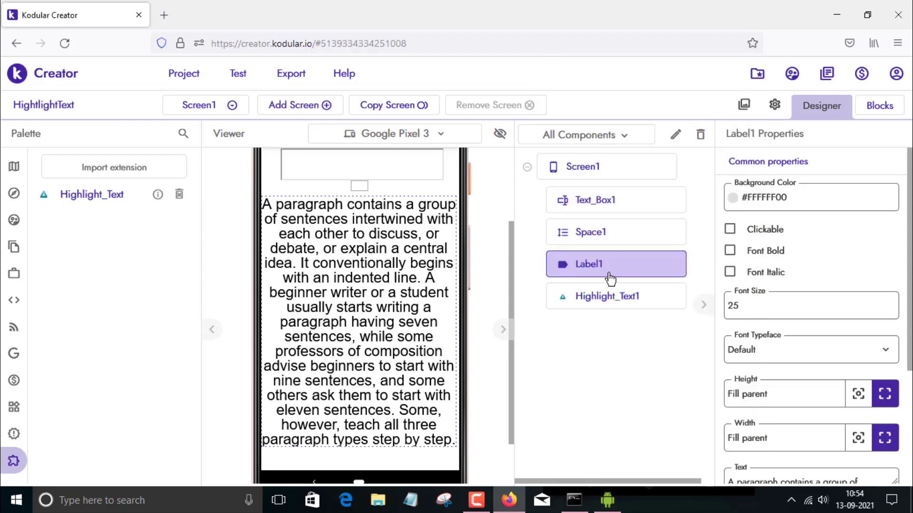
{"action": "scroll", "coordinate": [492, 247], "scroll_direction": "up", "scroll_amount": 3}
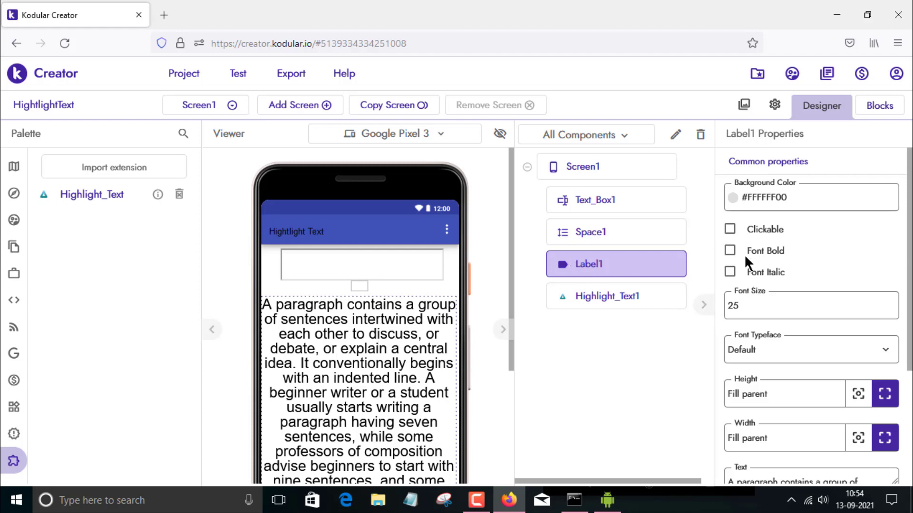
Tick HTML Format in Label1's Advanced properties.
{"action": "scroll", "coordinate": [808, 324], "scroll_direction": "down", "scroll_amount": 1}
{"action": "scroll", "coordinate": [789, 389], "scroll_direction": "down", "scroll_amount": 2}
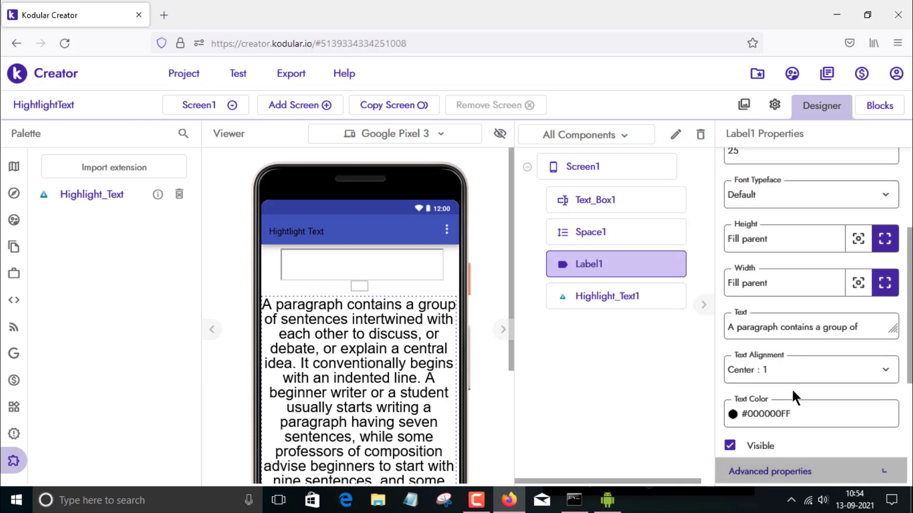
{"action": "scroll", "coordinate": [793, 386], "scroll_direction": "down", "scroll_amount": 4}
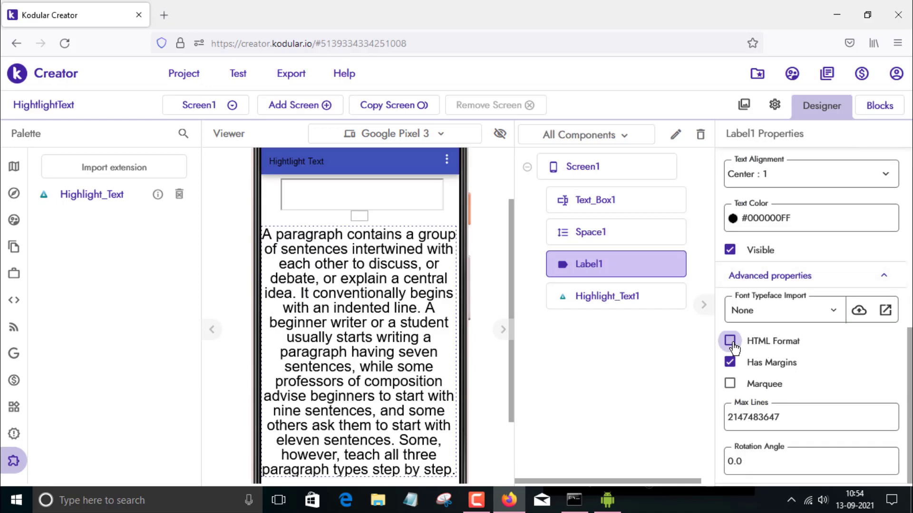
{"action": "left_click", "coordinate": [730, 343]}
Add a Text_Box1 On Text Changed event and move the highlightText call beside it.
{"action": "left_click", "coordinate": [887, 117]}
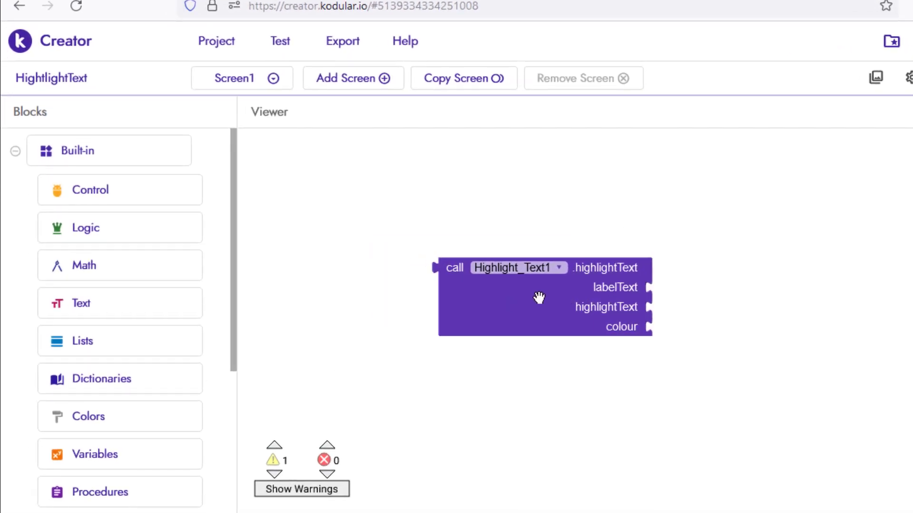
{"action": "scroll", "coordinate": [220, 327], "scroll_direction": "down", "scroll_amount": 5}
{"action": "left_click", "coordinate": [128, 354]}
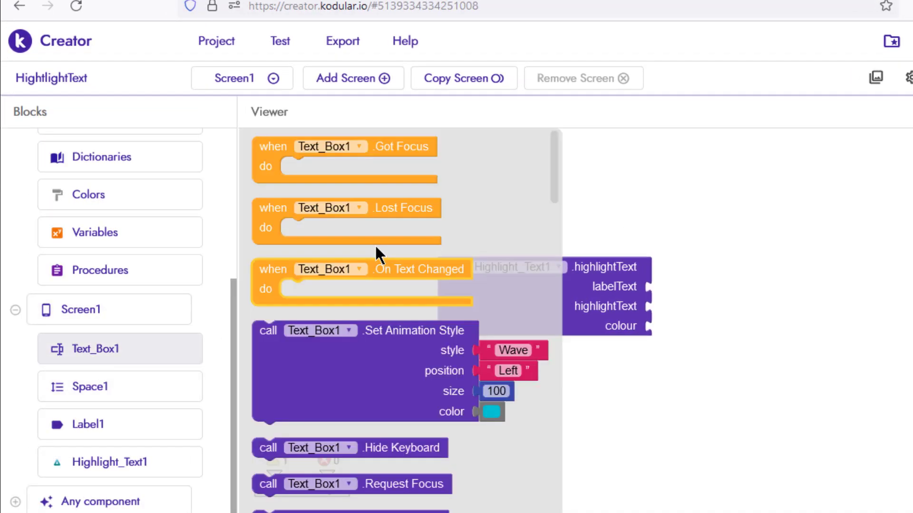
{"action": "left_click_drag", "start_coordinate": [270, 271], "coordinate": [331, 232]}
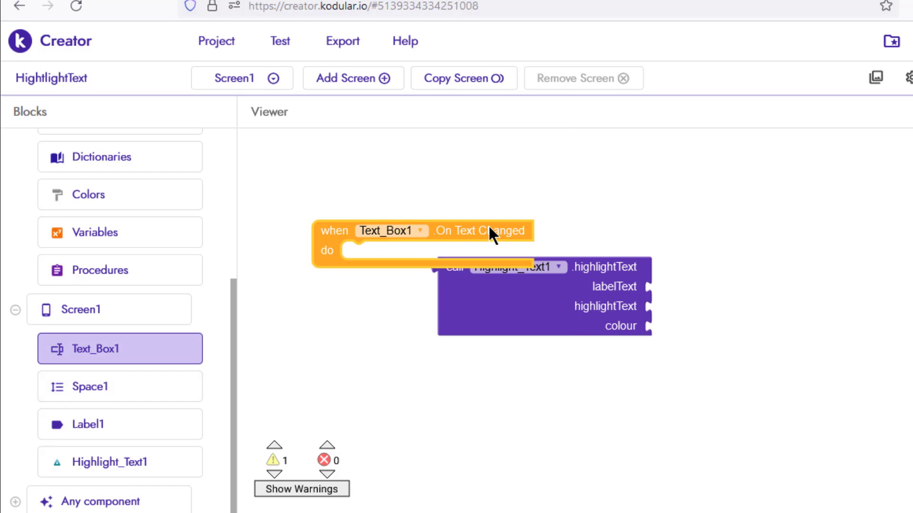
{"action": "left_click", "coordinate": [594, 291]}
{"action": "left_click_drag", "start_coordinate": [594, 292], "coordinate": [699, 281]}
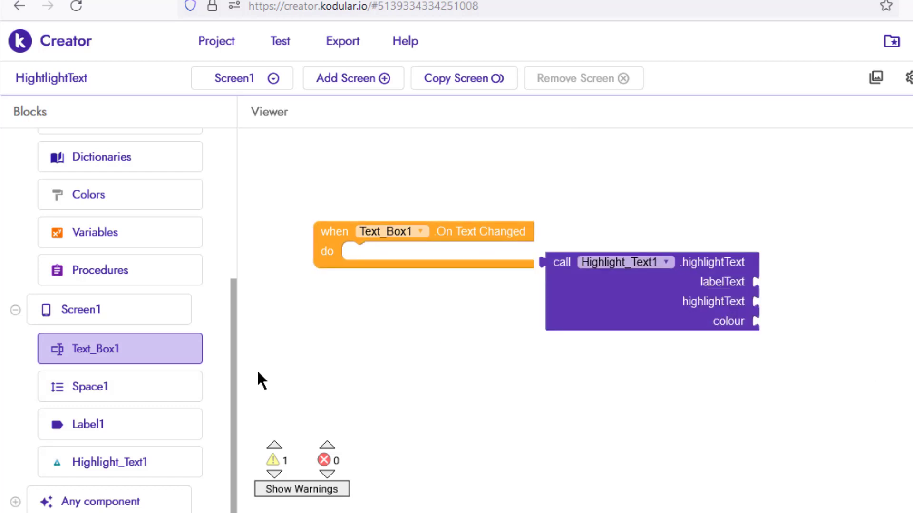
Put a set Label1.Text block inside On Text Changed, fed by the highlightText call.
{"action": "left_click", "coordinate": [143, 425]}
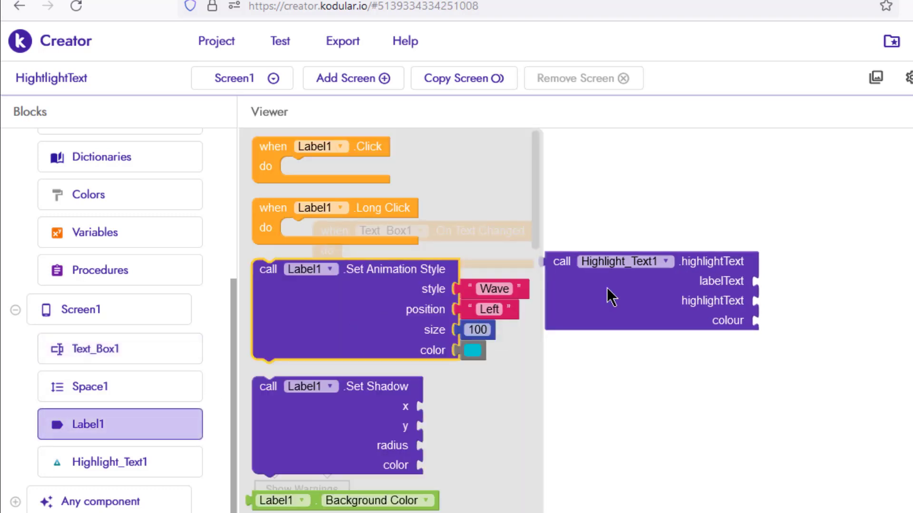
{"action": "left_click", "coordinate": [875, 77]}
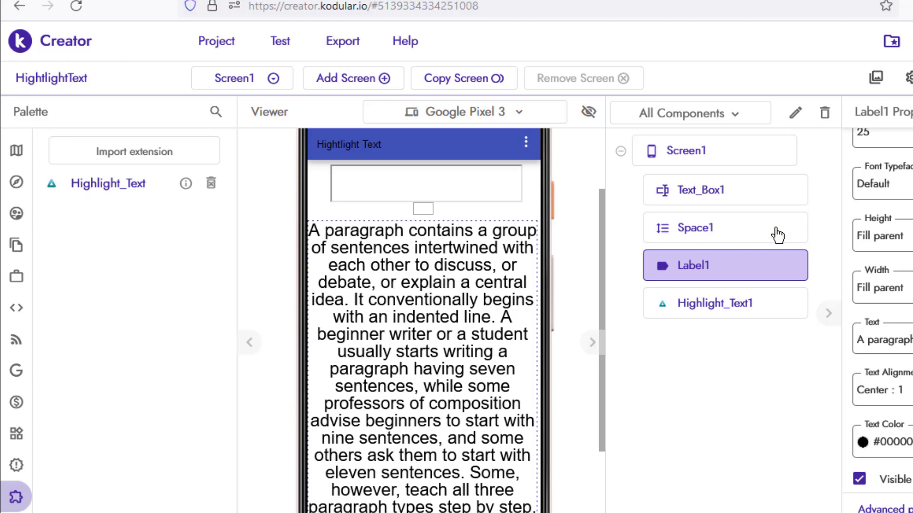
{"action": "left_click", "coordinate": [876, 77]}
{"action": "scroll", "coordinate": [133, 391], "scroll_direction": "down", "scroll_amount": 3}
{"action": "scroll", "coordinate": [118, 404], "scroll_direction": "down", "scroll_amount": 3}
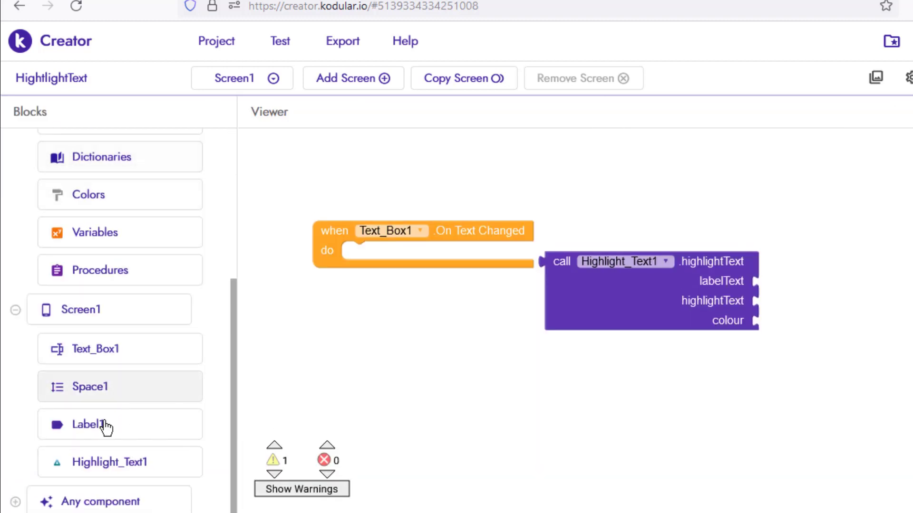
{"action": "left_click", "coordinate": [95, 424]}
{"action": "scroll", "coordinate": [460, 313], "scroll_direction": "down", "scroll_amount": 10}
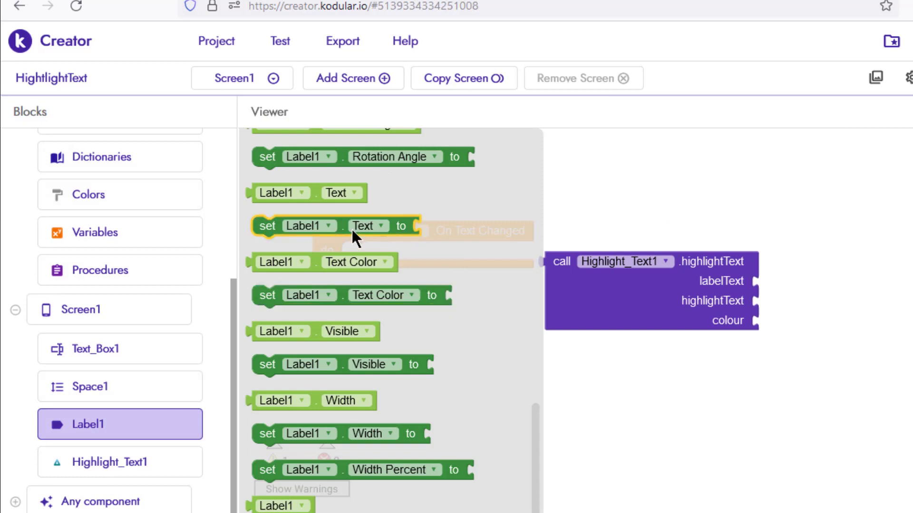
{"action": "left_click_drag", "start_coordinate": [352, 227], "coordinate": [444, 253]}
{"action": "left_click_drag", "start_coordinate": [570, 265], "coordinate": [546, 251]}
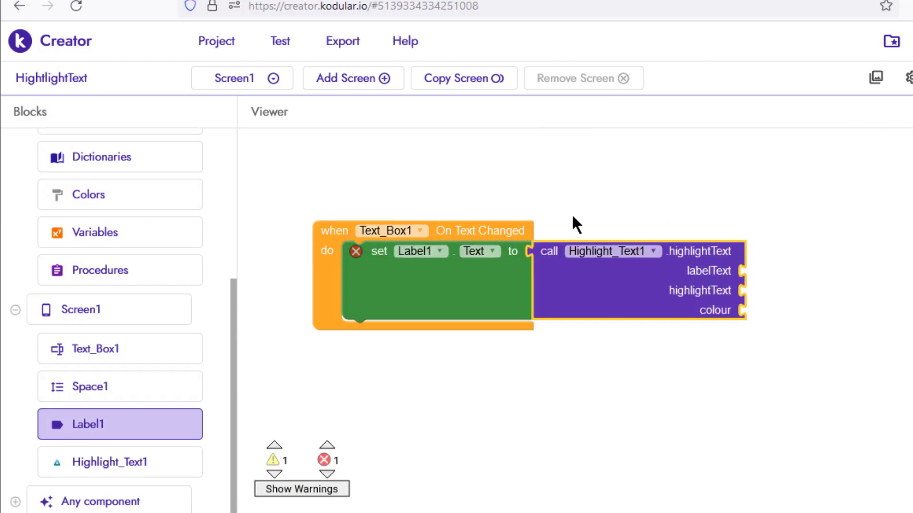
Snap the Label1.Text getter into the labelText input of highlightText.
{"action": "left_click", "coordinate": [81, 430]}
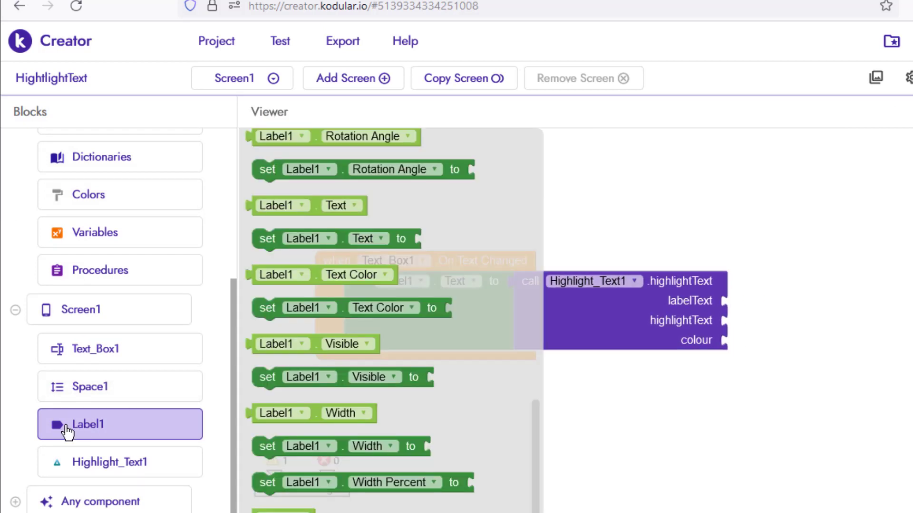
{"action": "mouse_move", "coordinate": [304, 204]}
{"action": "left_mouse_down"}
{"action": "mouse_move", "coordinate": [804, 300]}
{"action": "mouse_move", "coordinate": [779, 285]}
{"action": "left_mouse_up"}
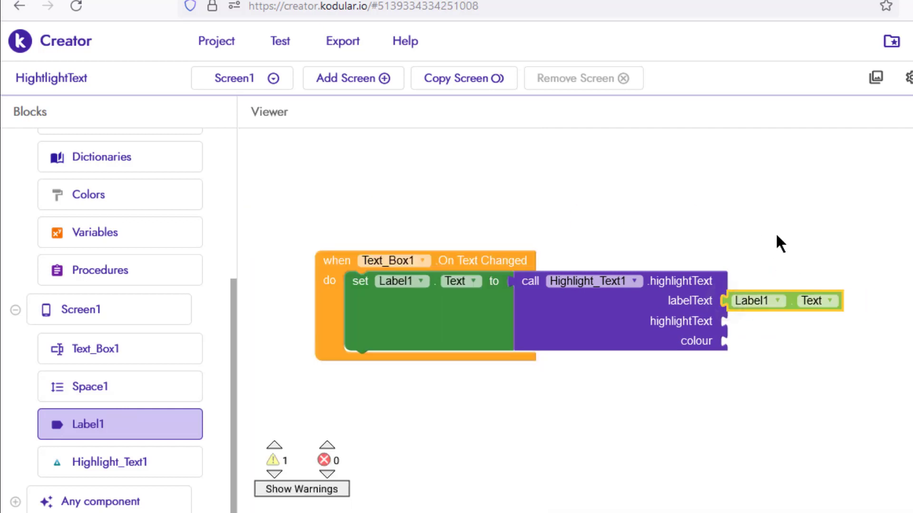
{"action": "scroll", "coordinate": [616, 309], "scroll_direction": "right", "scroll_amount": 3}
{"action": "scroll", "coordinate": [629, 252], "scroll_direction": "down", "scroll_amount": 3}
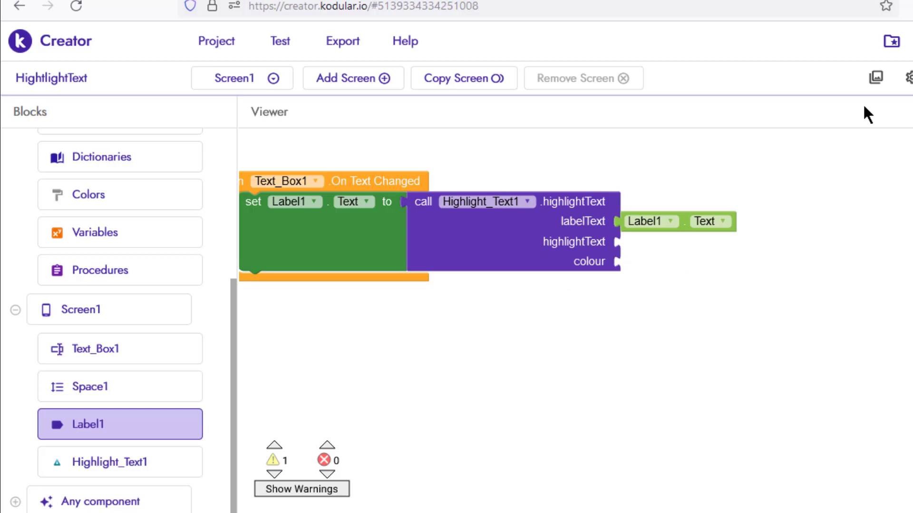
Plug Text_Box1.Text into the highlightText input of the call.
{"action": "left_click", "coordinate": [875, 77]}
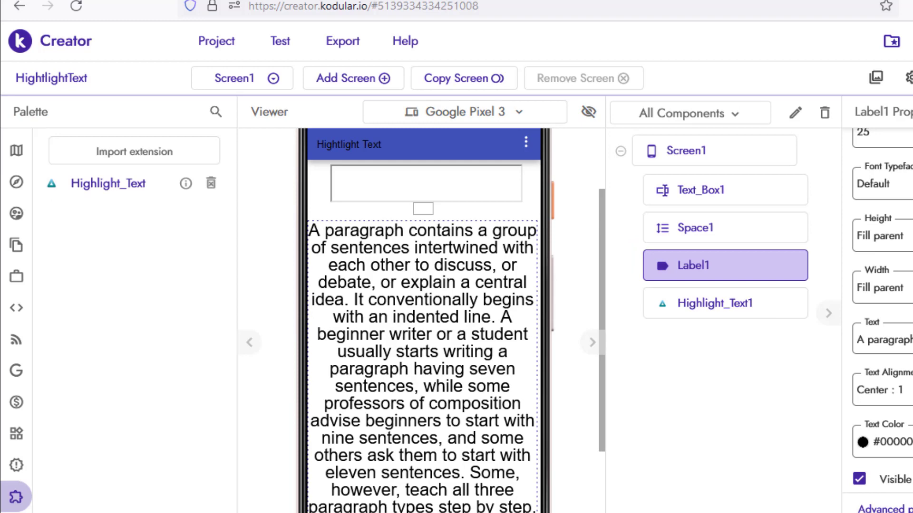
{"action": "left_click", "coordinate": [875, 78]}
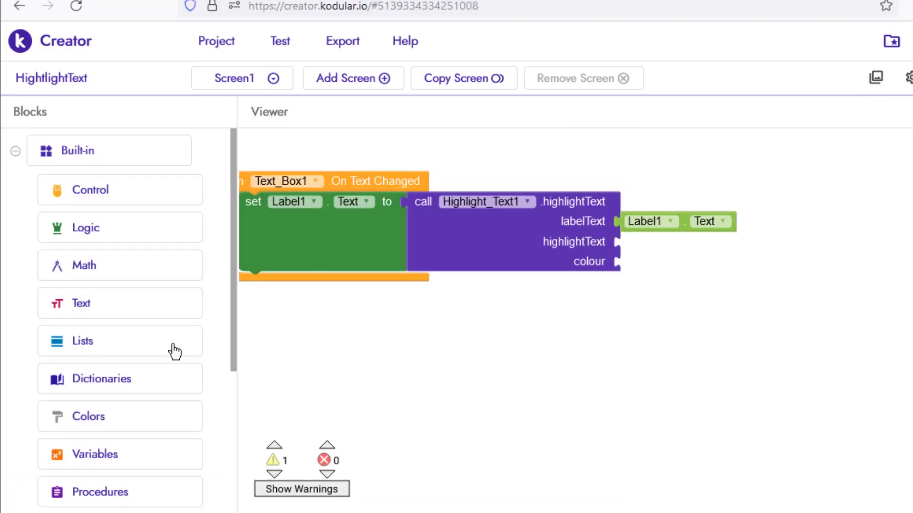
{"action": "scroll", "coordinate": [161, 354], "scroll_direction": "down", "scroll_amount": 5}
{"action": "left_click", "coordinate": [116, 358]}
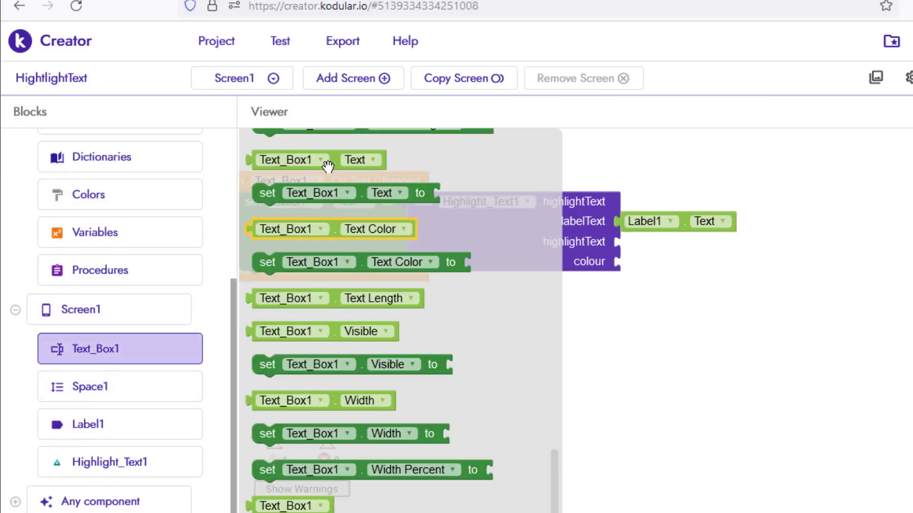
{"action": "mouse_move", "coordinate": [326, 161]}
{"action": "left_mouse_down"}
{"action": "mouse_move", "coordinate": [476, 186]}
{"action": "mouse_move", "coordinate": [693, 241]}
{"action": "left_mouse_up"}
{"action": "left_click_drag", "start_coordinate": [748, 307], "coordinate": [772, 349]}
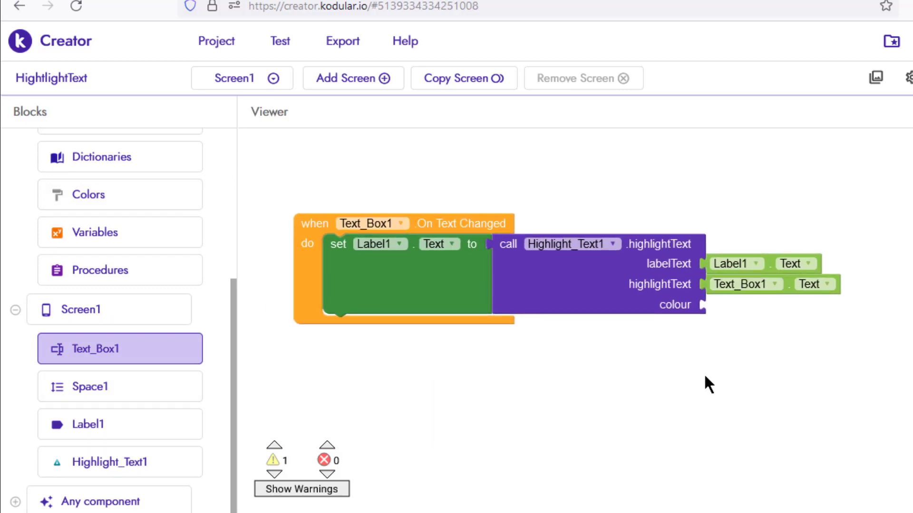
Set the highlight colour to yellow using the built-in Colors block.
{"action": "scroll", "coordinate": [199, 354], "scroll_direction": "up", "scroll_amount": 5}
{"action": "left_click", "coordinate": [142, 411]}
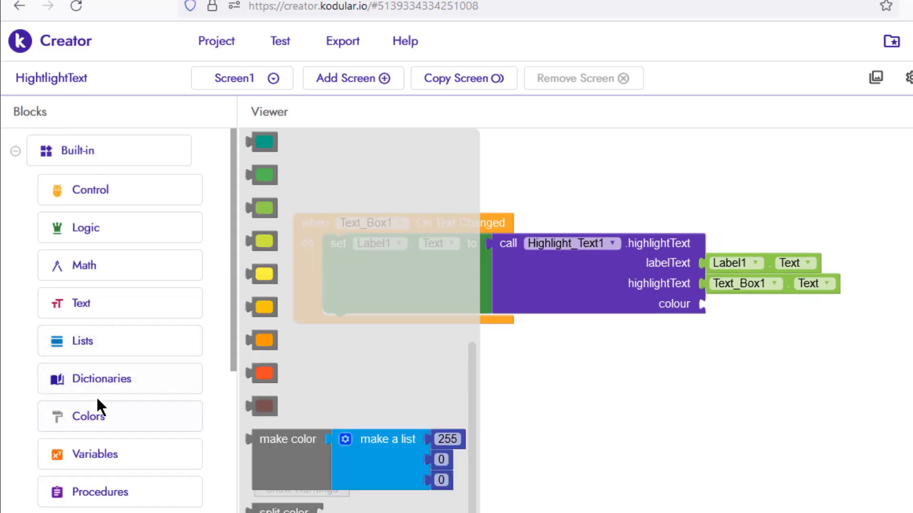
{"action": "left_click_drag", "start_coordinate": [264, 274], "coordinate": [703, 304]}
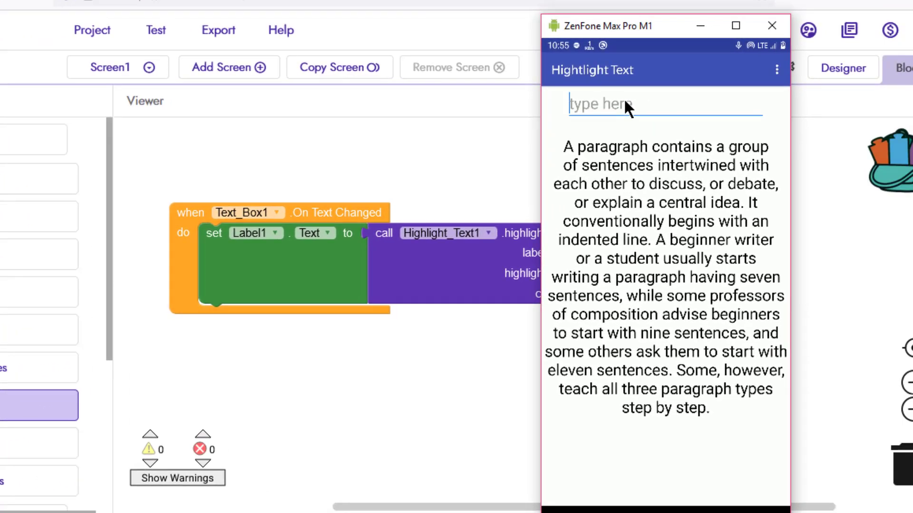
Type 'student' into the app's text box, then erase it.
{"action": "left_click", "coordinate": [734, 112]}
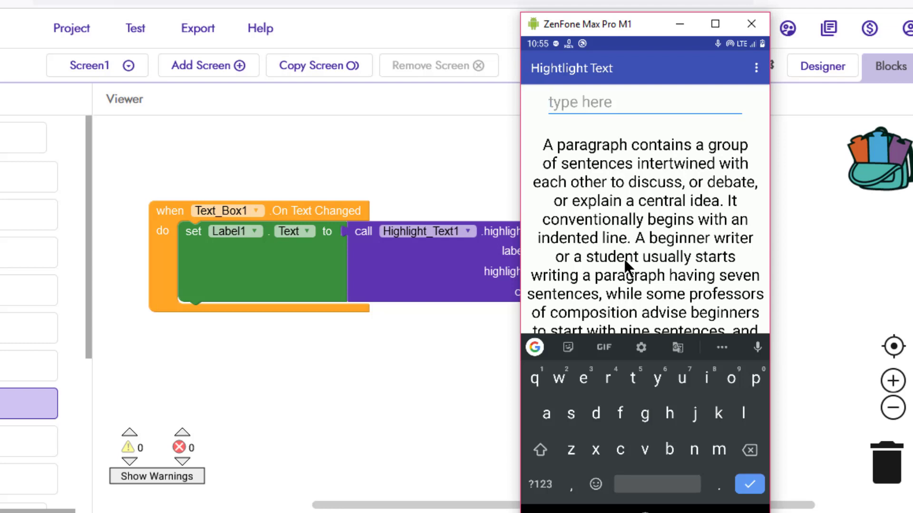
{"action": "type", "text": "st"}
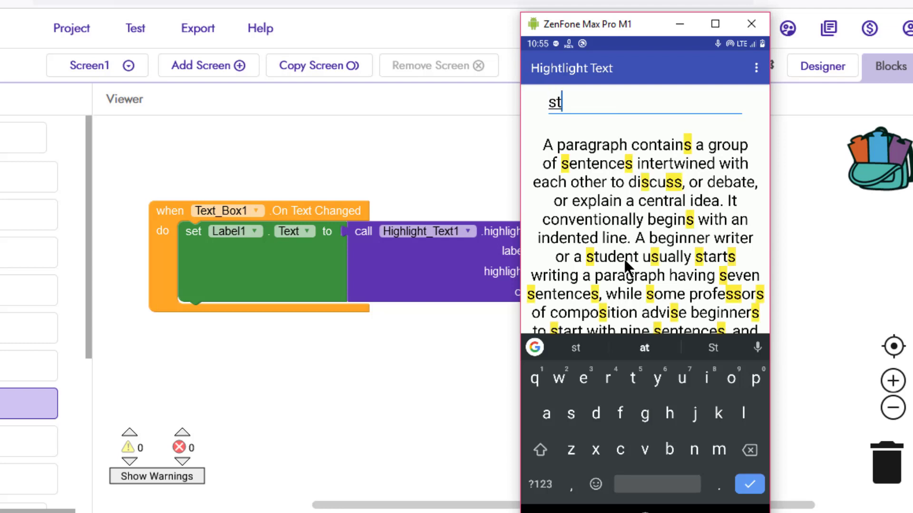
{"action": "type", "text": "ude"}
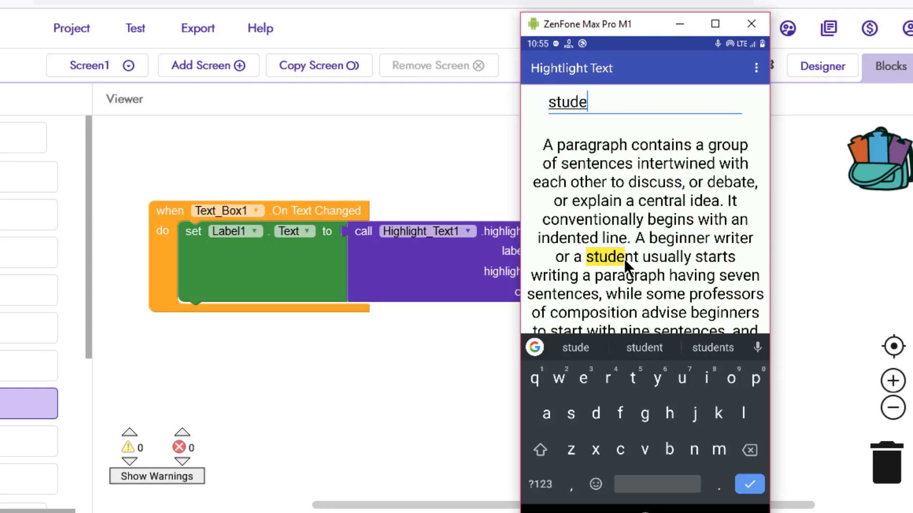
{"action": "type", "text": "nt"}
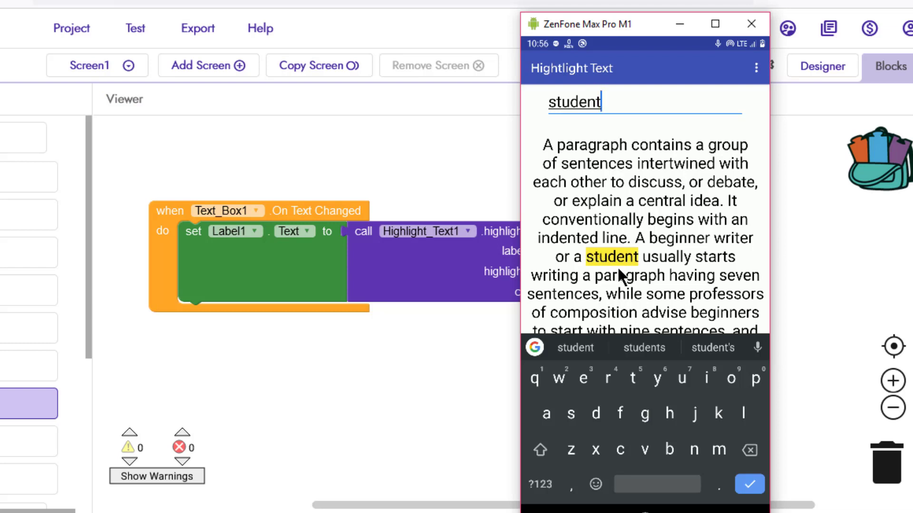
{"action": "left_click", "coordinate": [749, 450]}
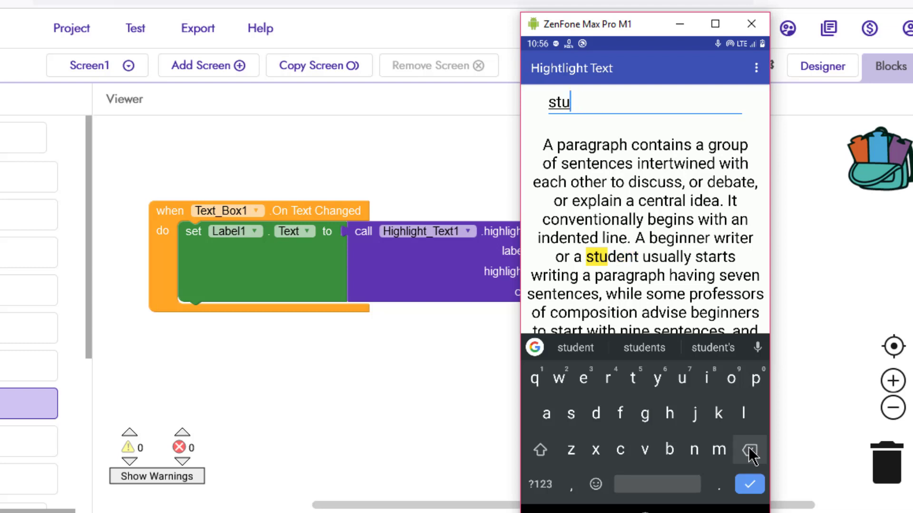
{"action": "left_click_drag", "start_coordinate": [749, 451], "coordinate": [750, 450]}
Test with 'e', then 'be', hide the keyboard to view highlights, and return to the browser.
{"action": "left_click", "coordinate": [589, 378]}
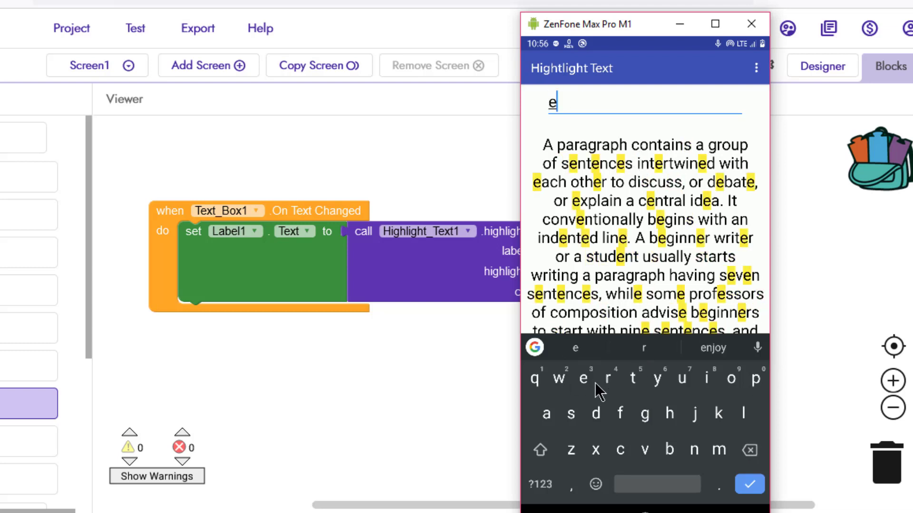
{"action": "left_click", "coordinate": [747, 451]}
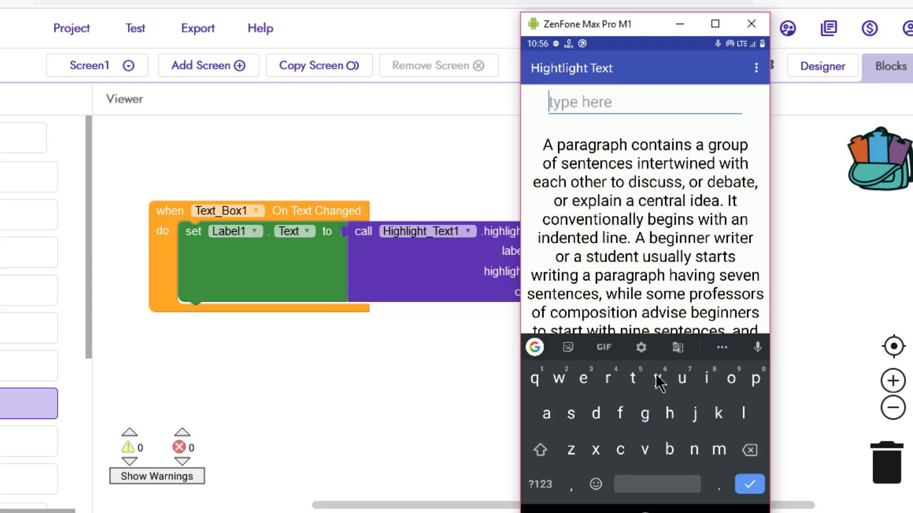
{"action": "type", "text": "b"}
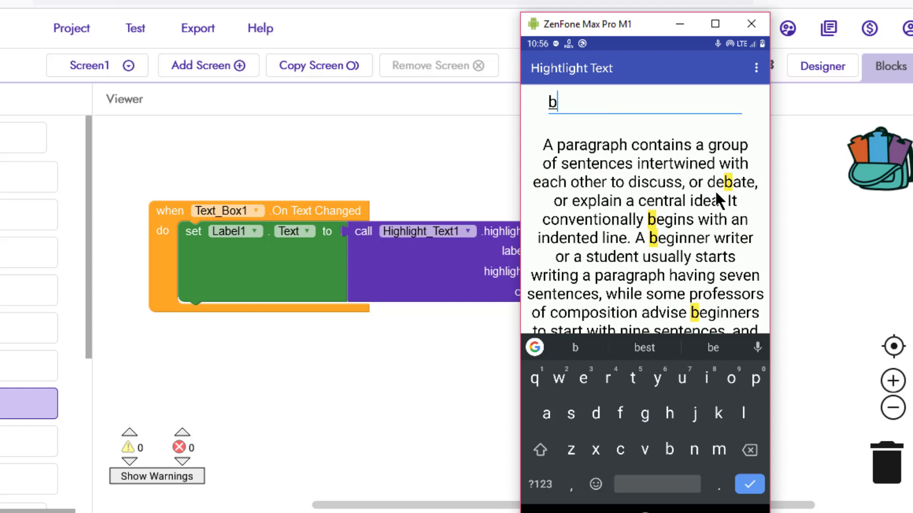
{"action": "type", "text": "e"}
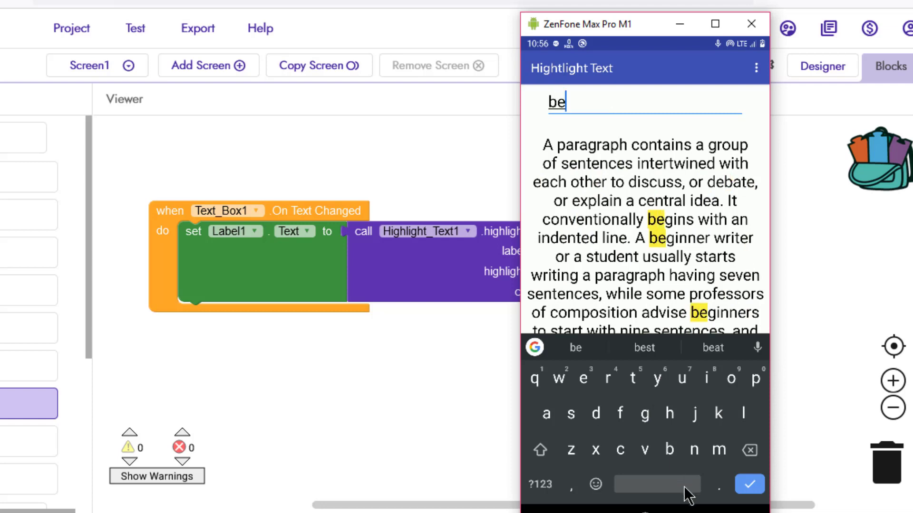
{"action": "left_click", "coordinate": [748, 485]}
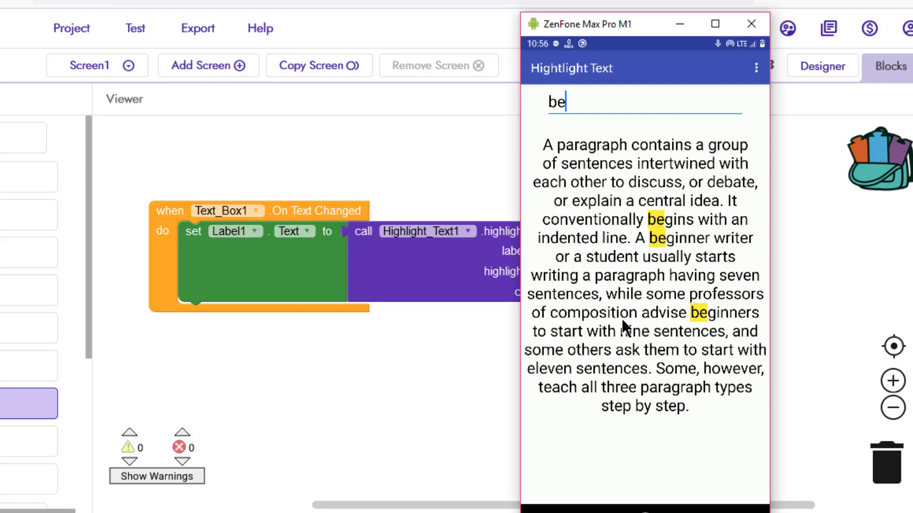
{"action": "left_click", "coordinate": [477, 354]}
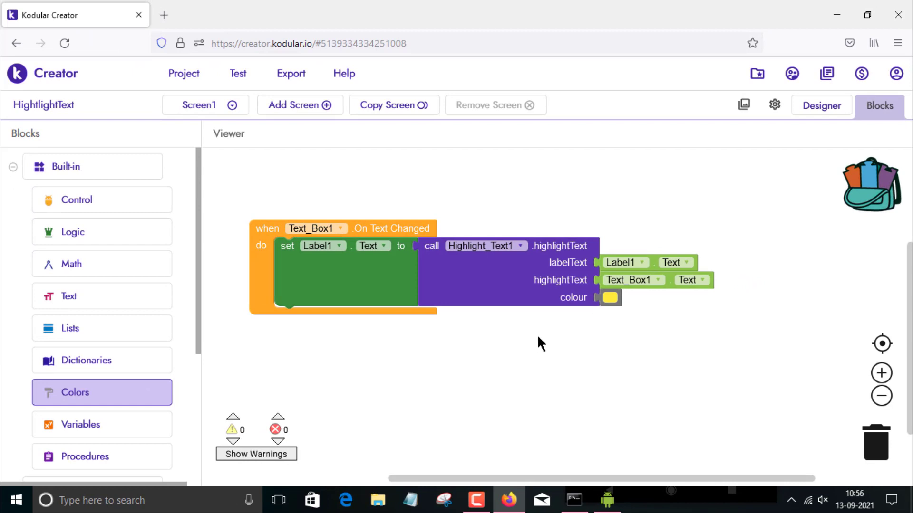
Show the Designer, then bring the phone mirror with 'be' highlighted in yellow to the front.
{"action": "left_click", "coordinate": [814, 107]}
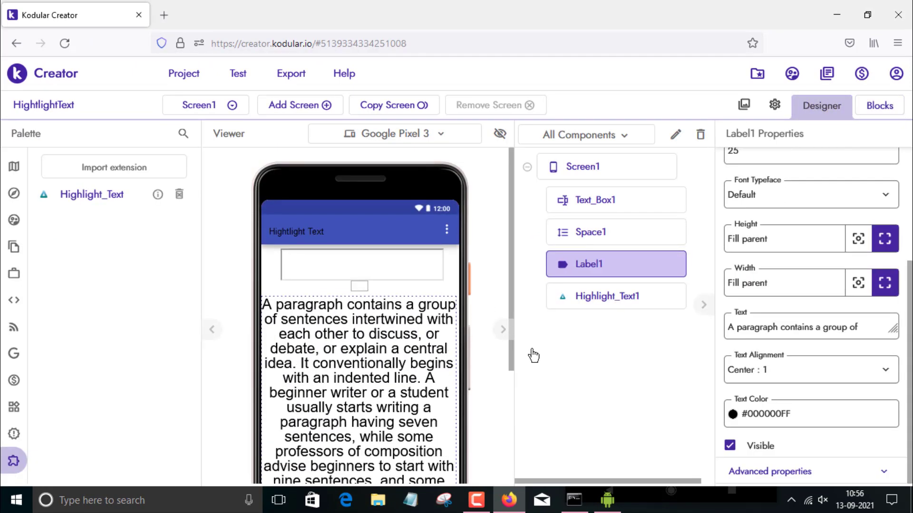
{"action": "left_click", "coordinate": [615, 504]}
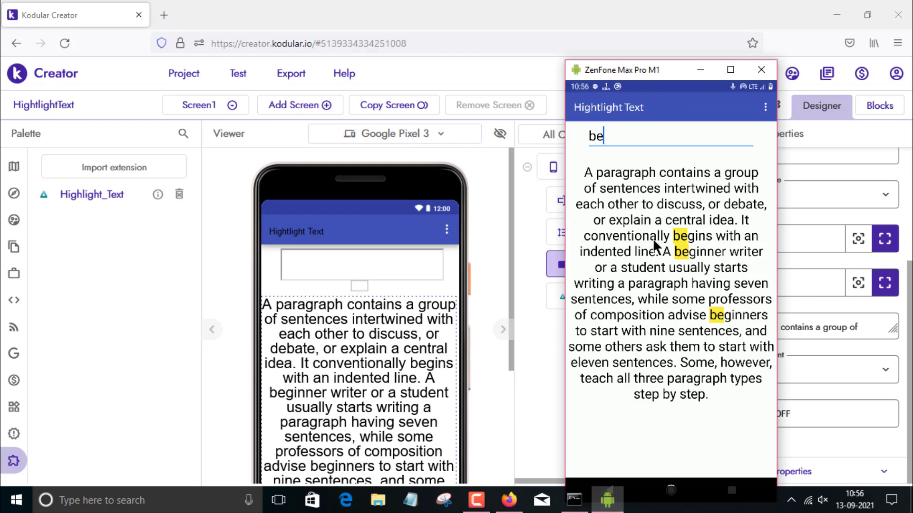